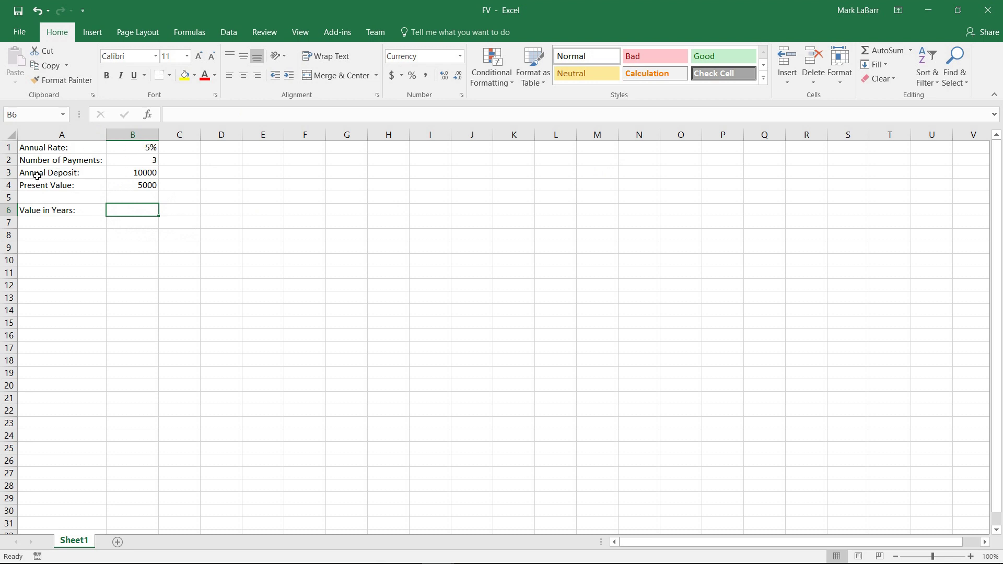
- Begin B6's formula as =FV(B1,B2,B3, using the rate, payment count and deposit cells
{"action": "left_click", "coordinate": [132, 161]}
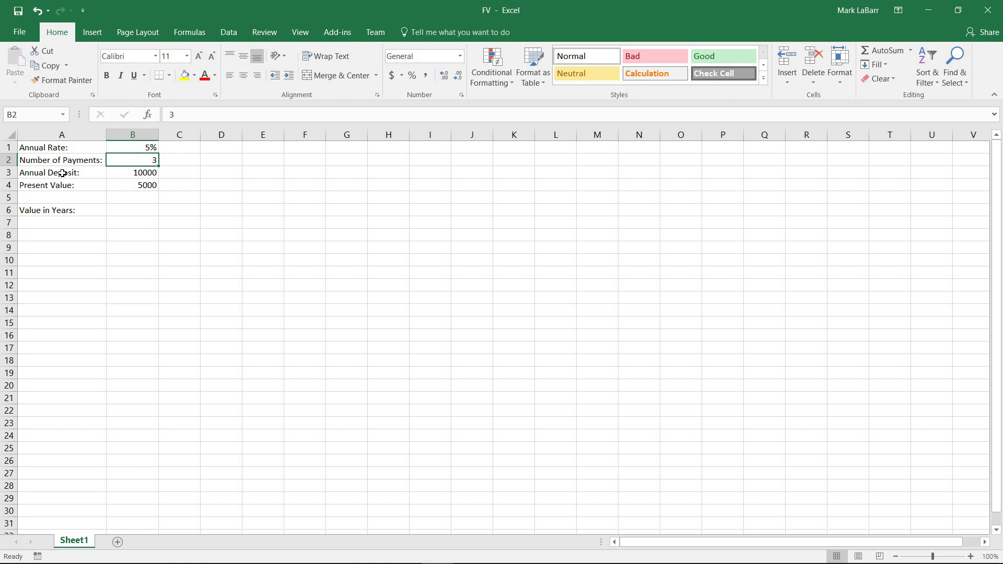
{"action": "left_click", "coordinate": [118, 211]}
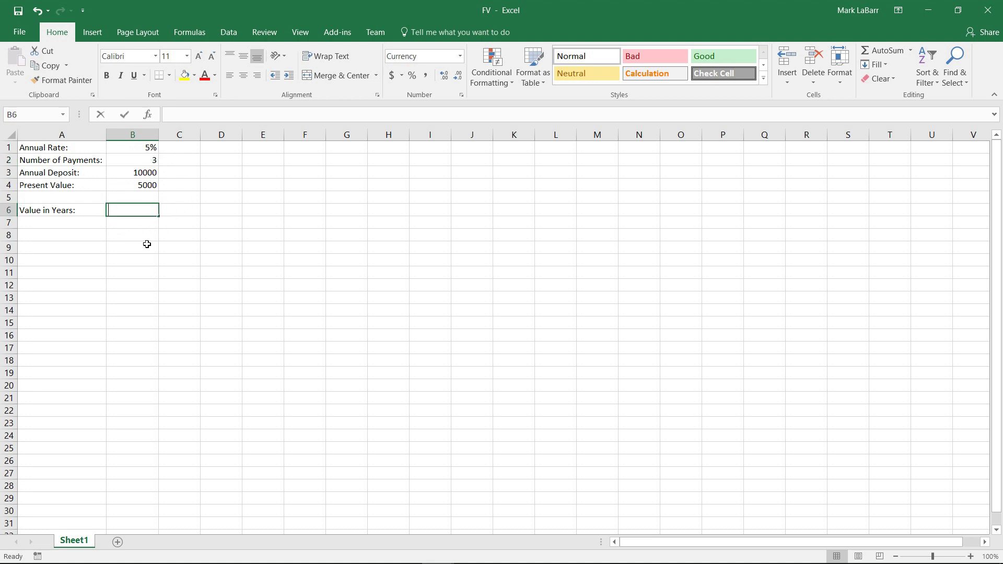
{"action": "type", "text": "=FV"}
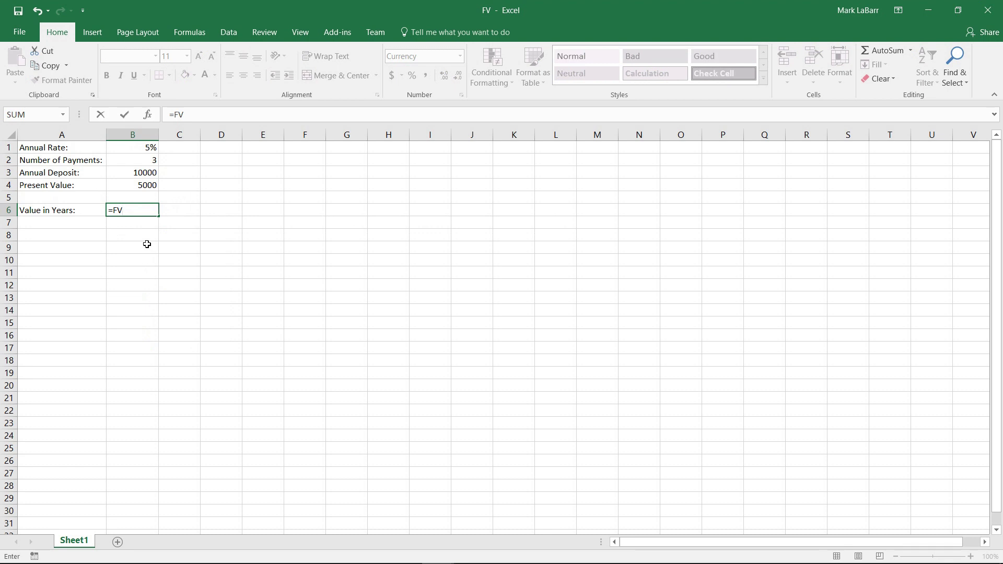
{"action": "type", "text": "("}
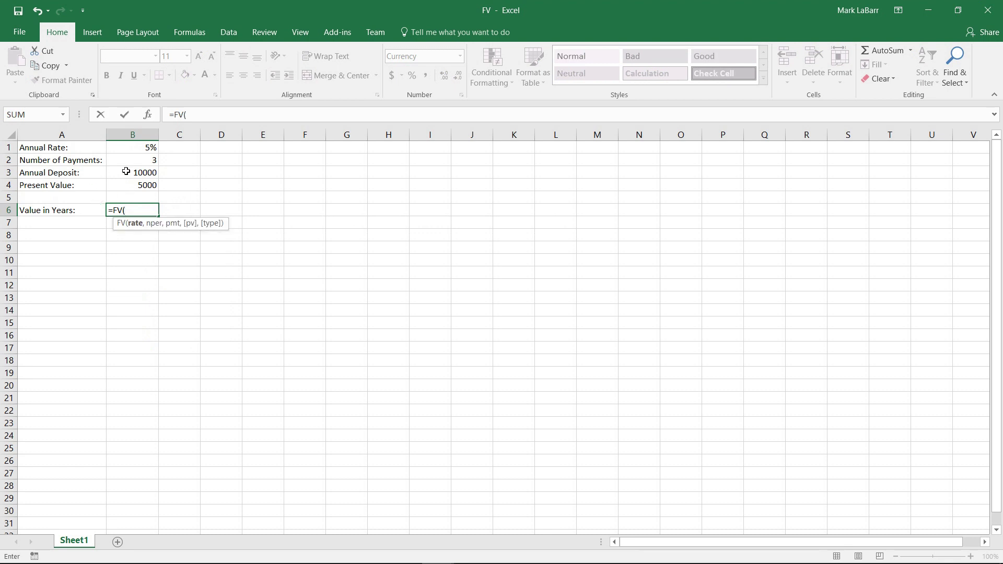
{"action": "left_click", "coordinate": [117, 147]}
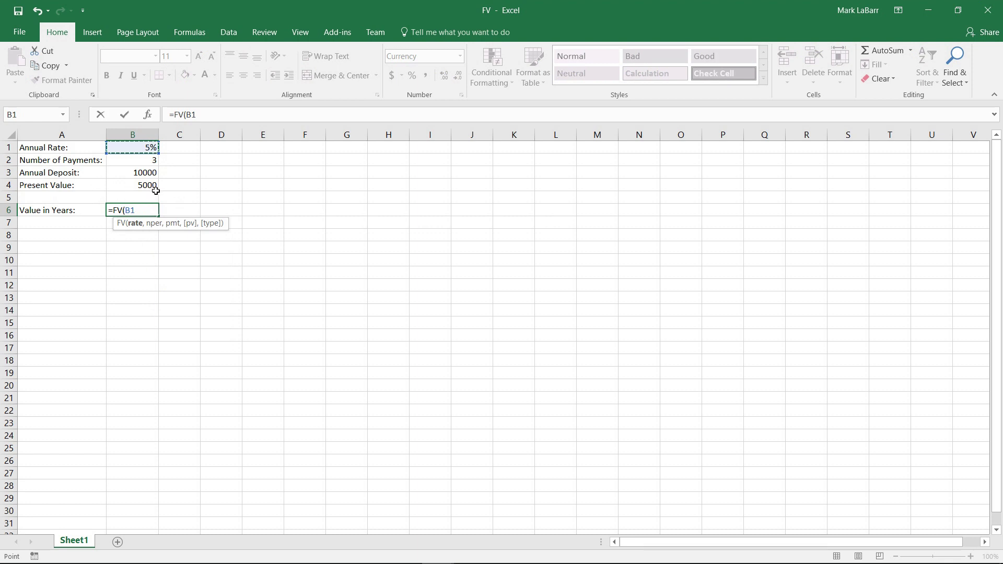
{"action": "type", "text": ","}
{"action": "left_click", "coordinate": [116, 160]}
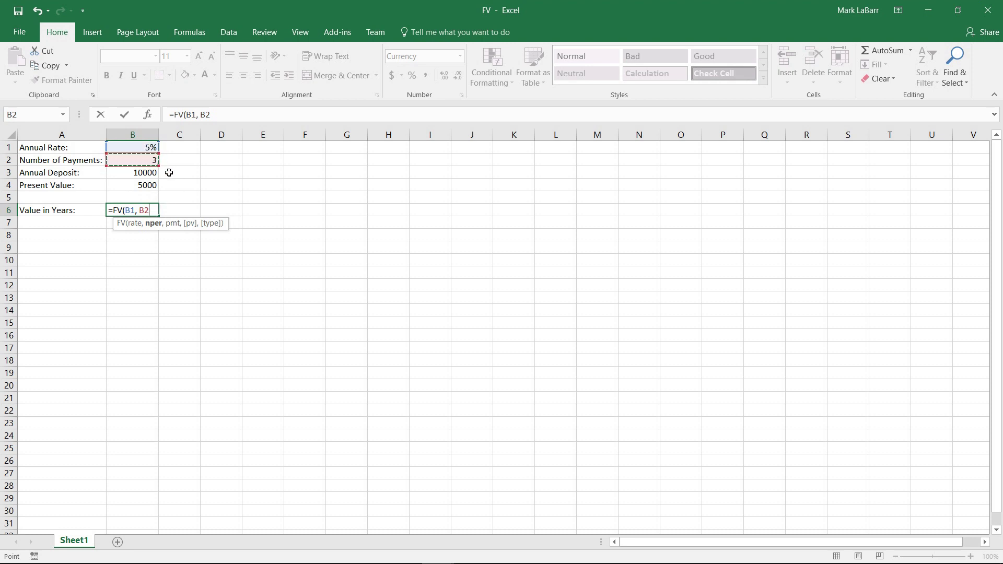
{"action": "type", "text": ","}
{"action": "left_click", "coordinate": [131, 174]}
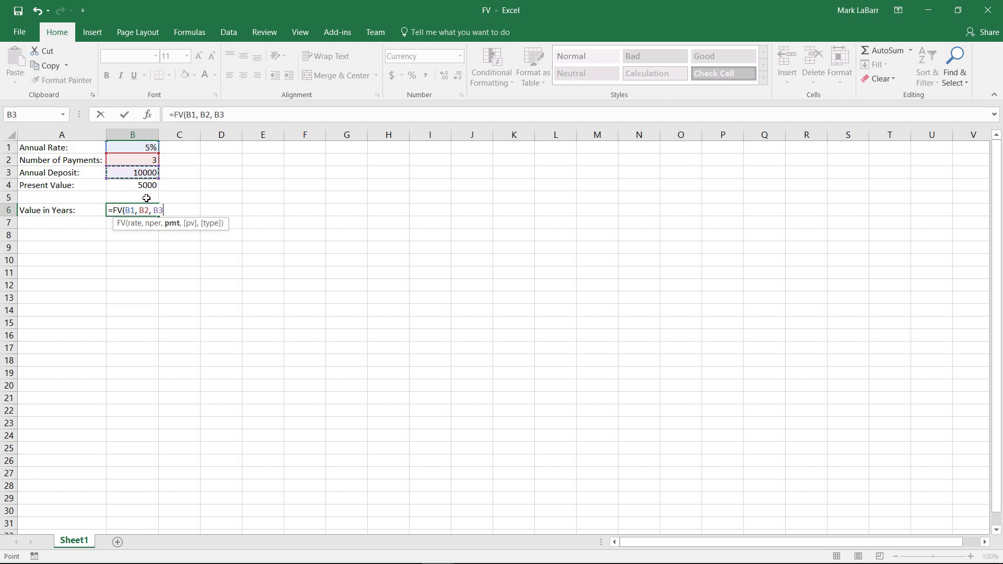
{"action": "type", "text": ","}
- Finish B6 as =FV(B1,B2,B3,B4), then negate it so it shows $37,313.13
{"action": "left_click", "coordinate": [129, 185]}
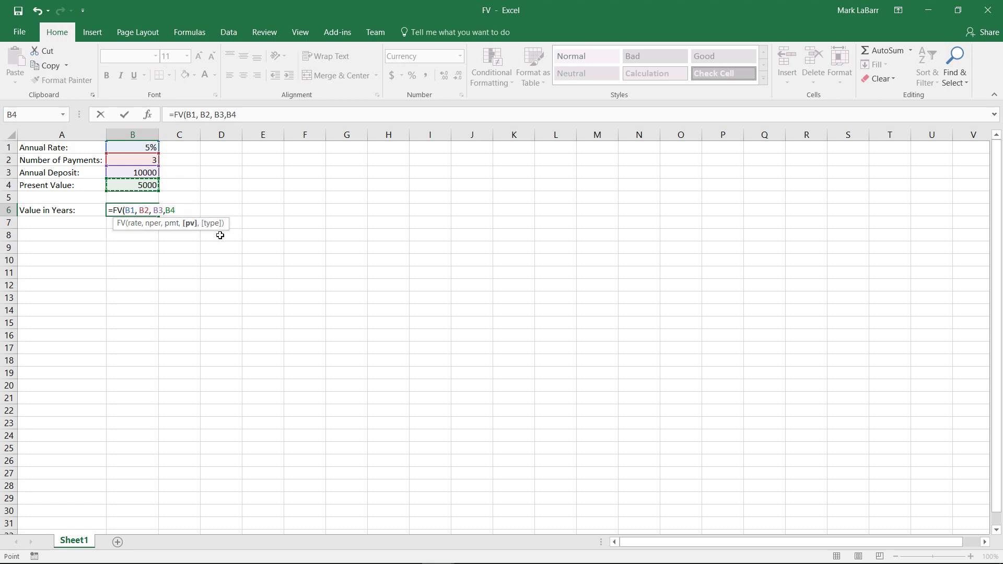
{"action": "type", "text": ")"}
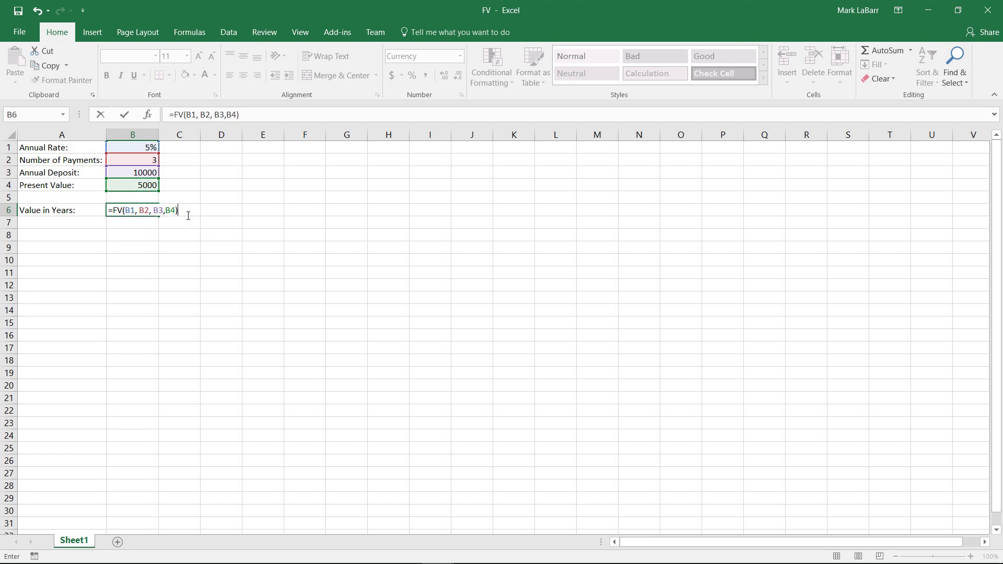
{"action": "key", "text": "Return"}
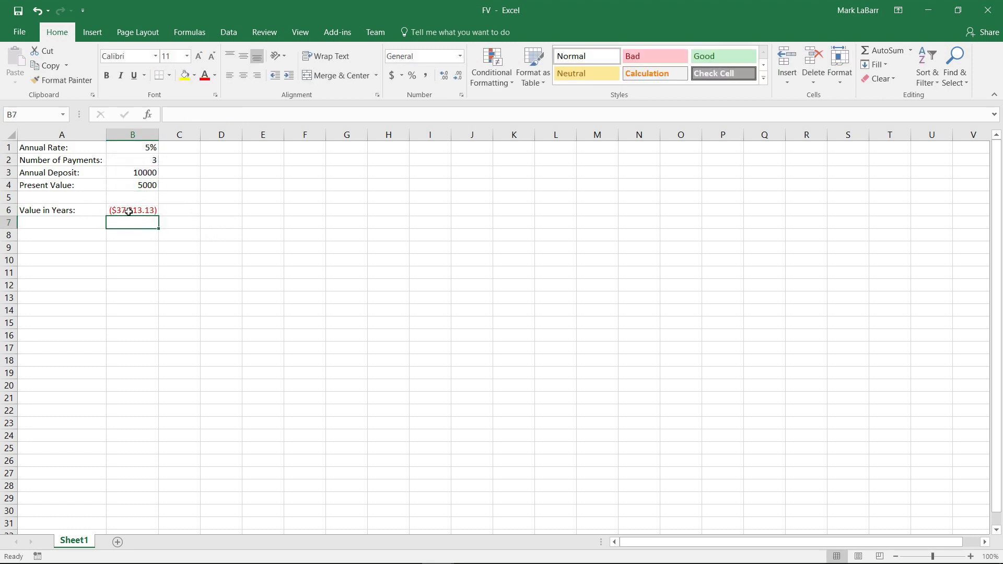
{"action": "left_click", "coordinate": [134, 212]}
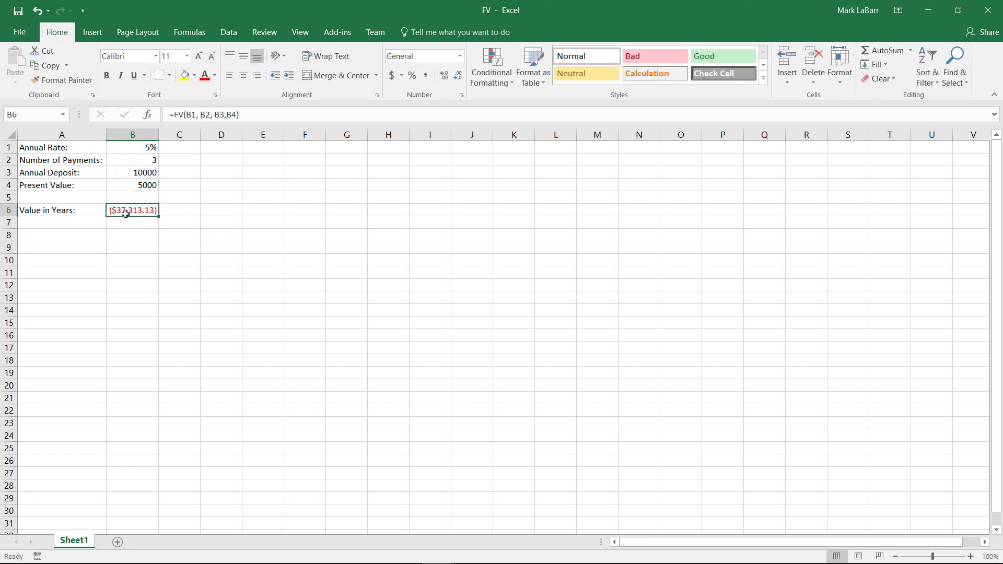
{"action": "left_click", "coordinate": [168, 115]}
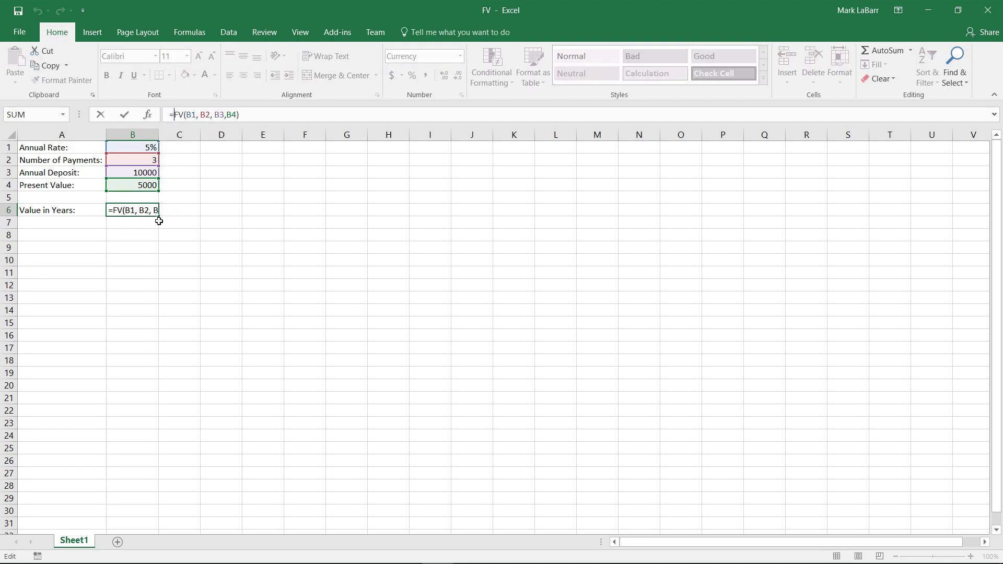
{"action": "type", "text": "-"}
{"action": "key", "text": "Return"}
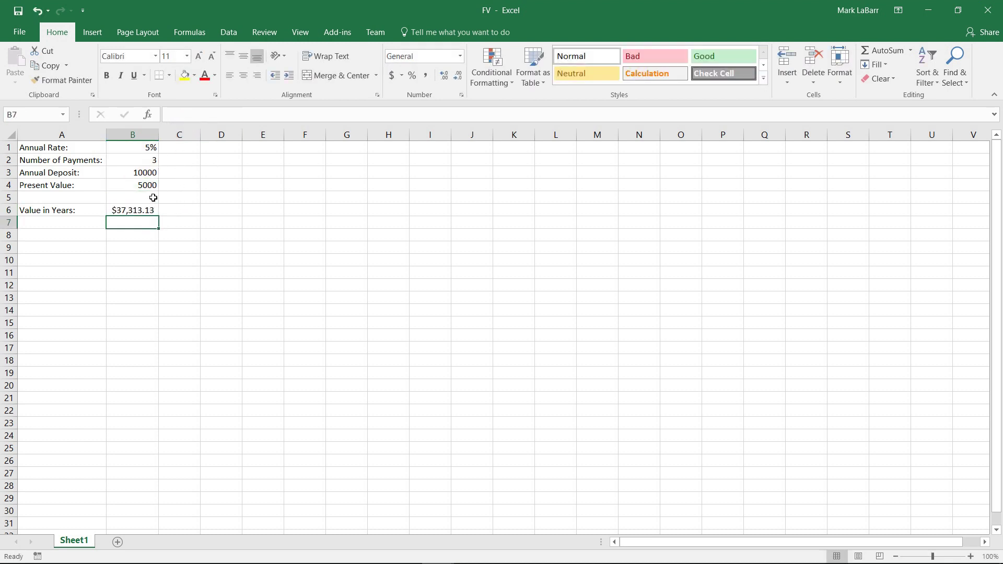
{"action": "left_click", "coordinate": [138, 211]}
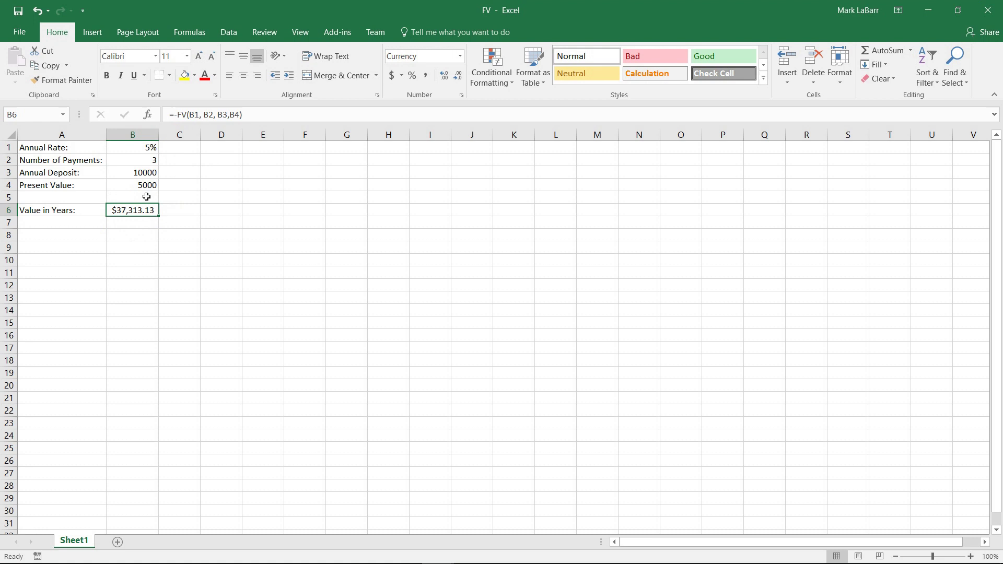